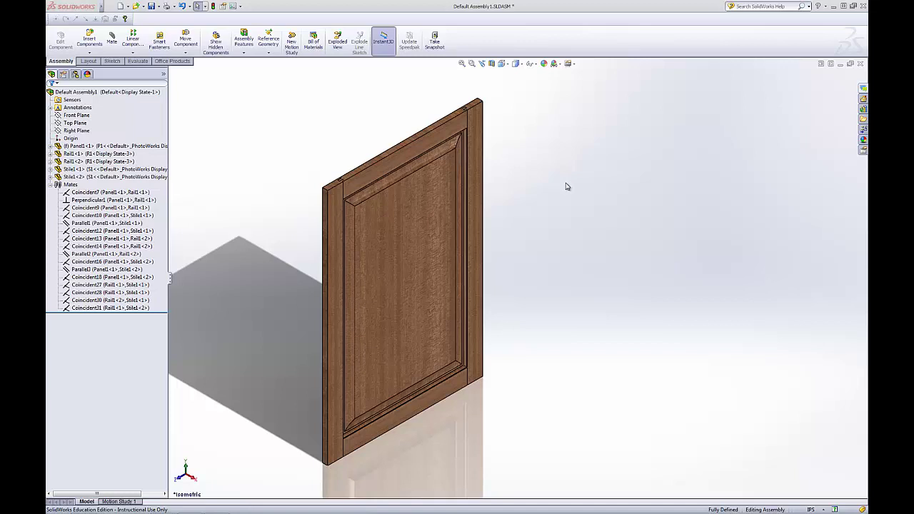
# Launch DriveWorksXpress from the Tools menu and pin its pane beside the door assembly.
pyautogui.moveTo(562, 200)
pyautogui.mouseDown(button='middle')
pyautogui.moveTo(550, 208)
pyautogui.moveTo(566, 194)
pyautogui.mouseUp(button='middle')
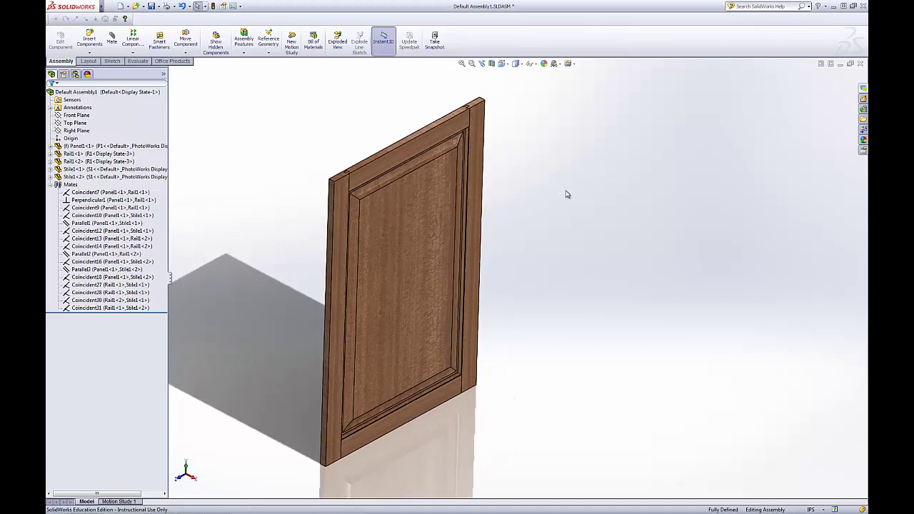
pyautogui.hotkey('ctrl', '7')
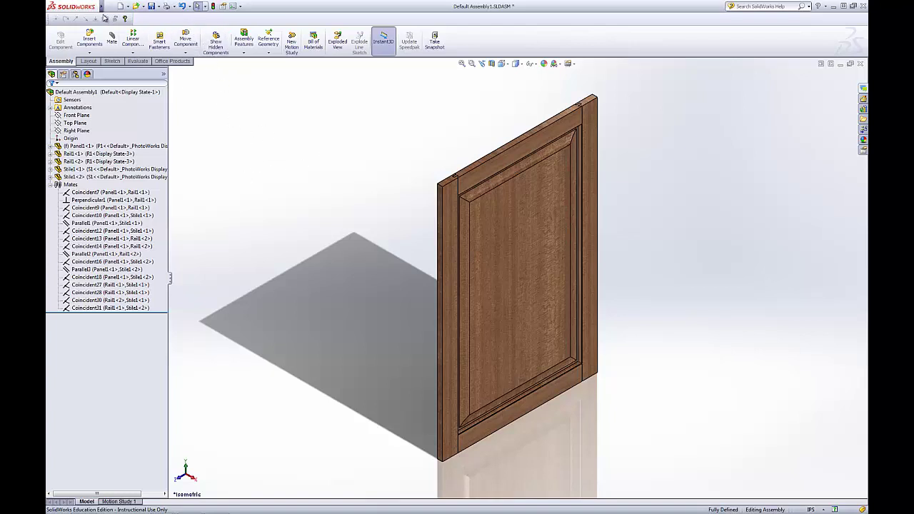
pyautogui.moveTo(100, 7)
pyautogui.click(174, 7)
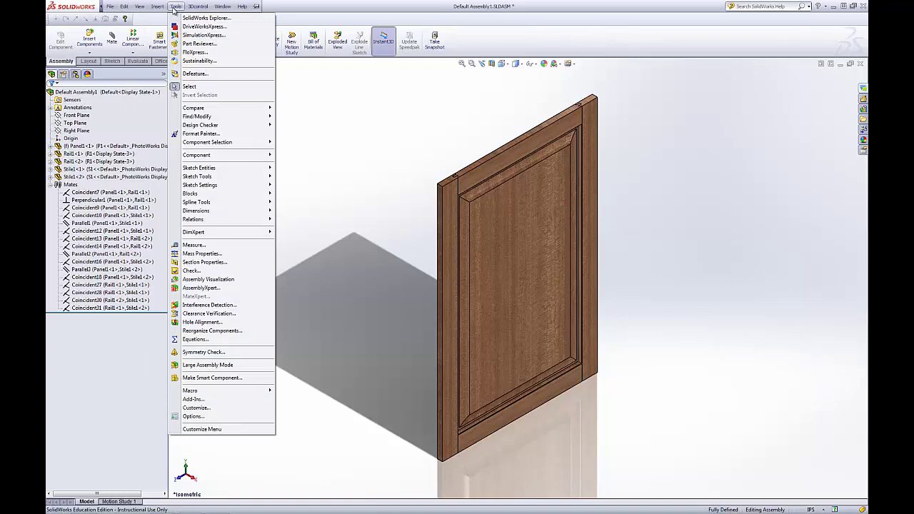
pyautogui.click(189, 28)
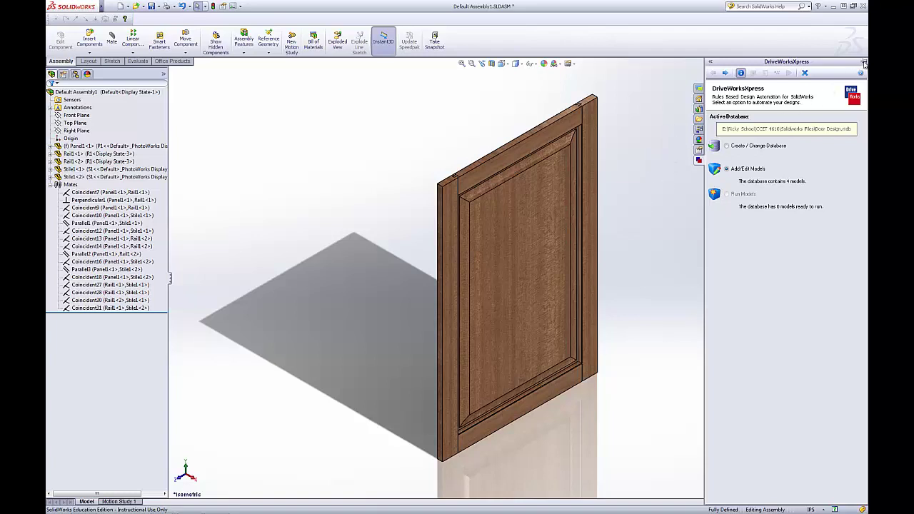
pyautogui.click(864, 63)
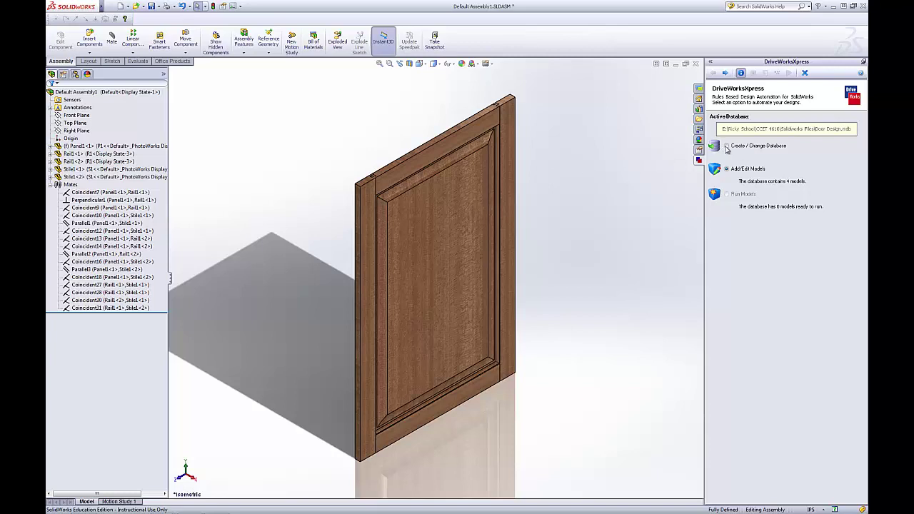
# Create a new database file 'Door Design 1' through Create / Change Database.
pyautogui.click(727, 147)
pyautogui.click(725, 73)
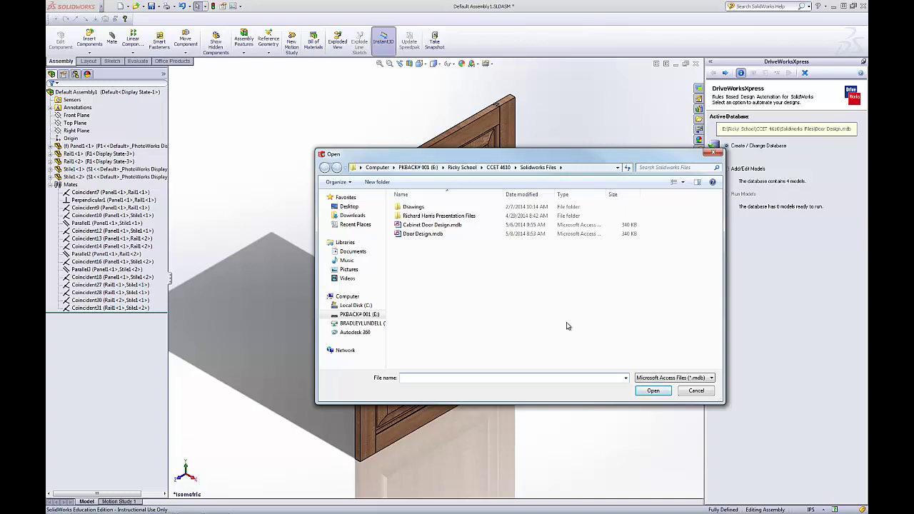
pyautogui.write('Door')
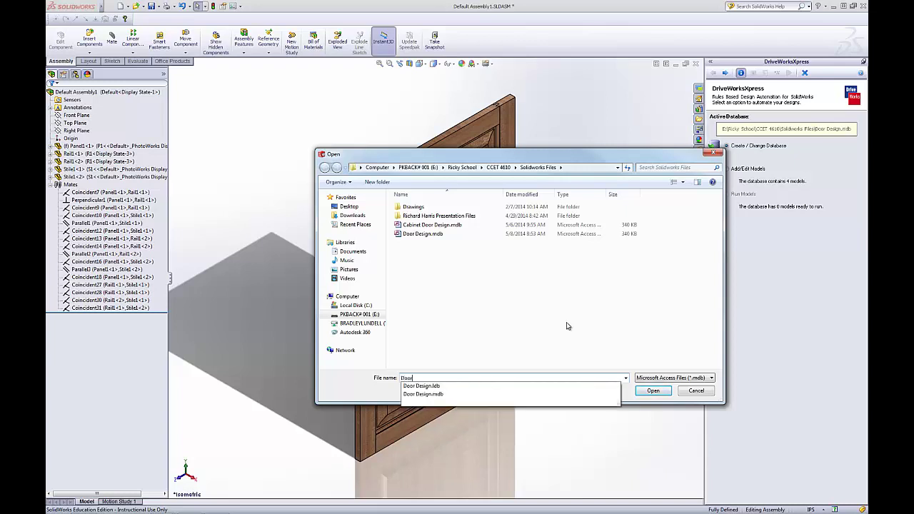
pyautogui.write(' Design 1')
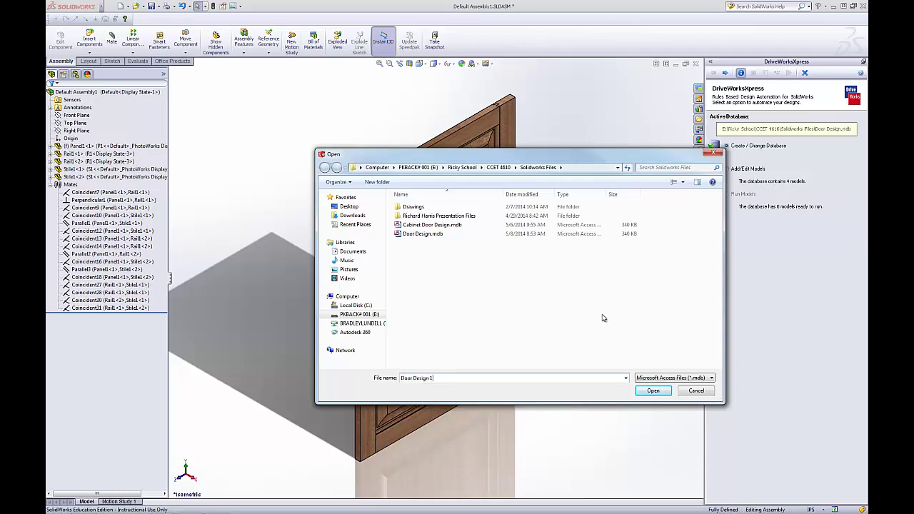
pyautogui.click(653, 391)
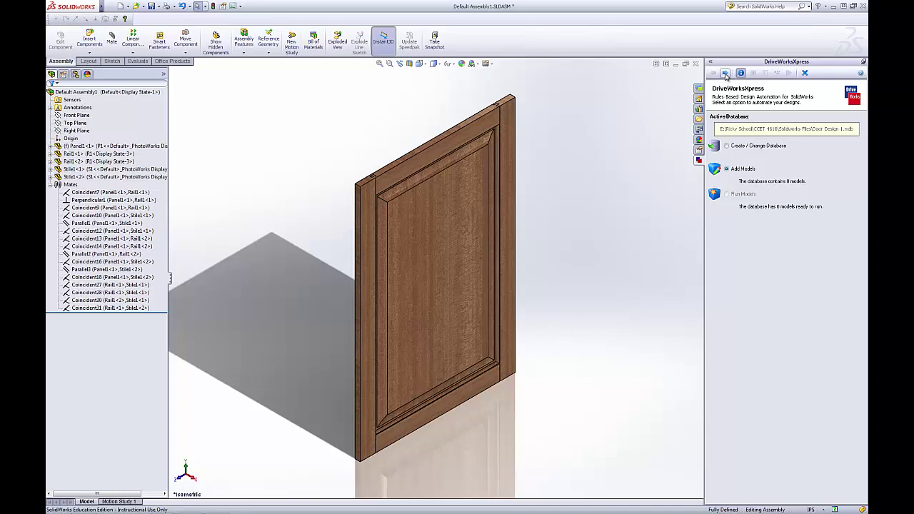
# Capture Default Assembly1 plus its Stile1, Rail1 and Panel1 parts as models.
pyautogui.click(724, 73)
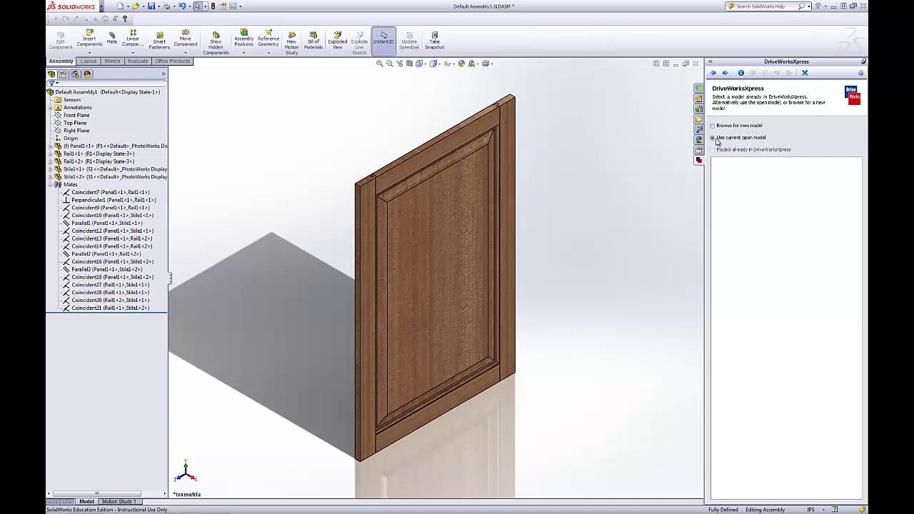
pyautogui.click(725, 73)
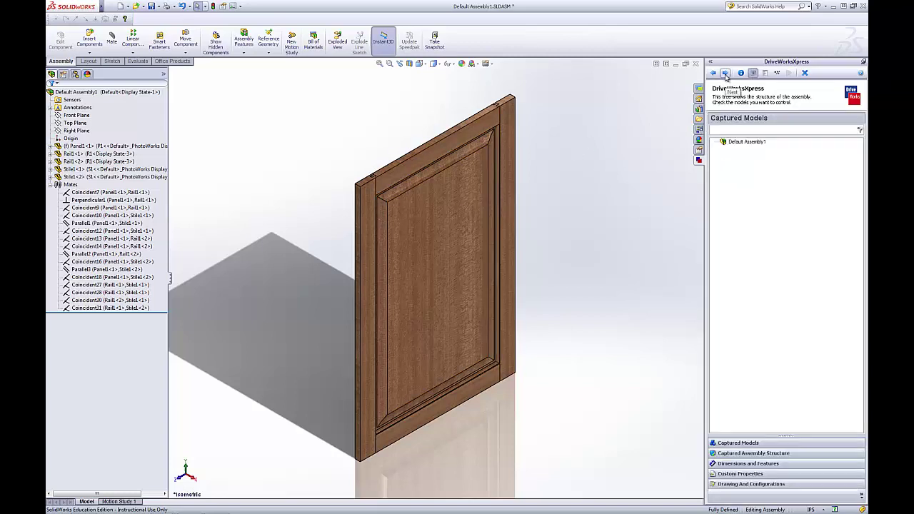
pyautogui.click(742, 142)
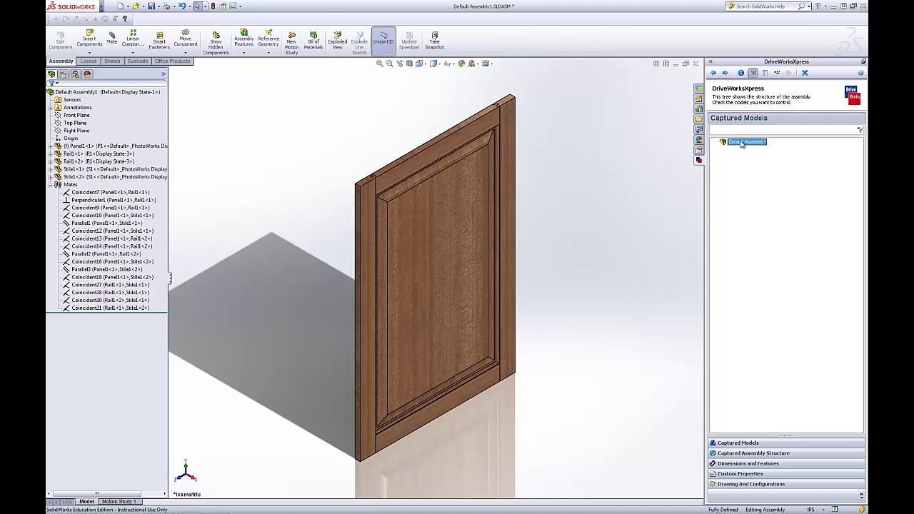
pyautogui.click(737, 453)
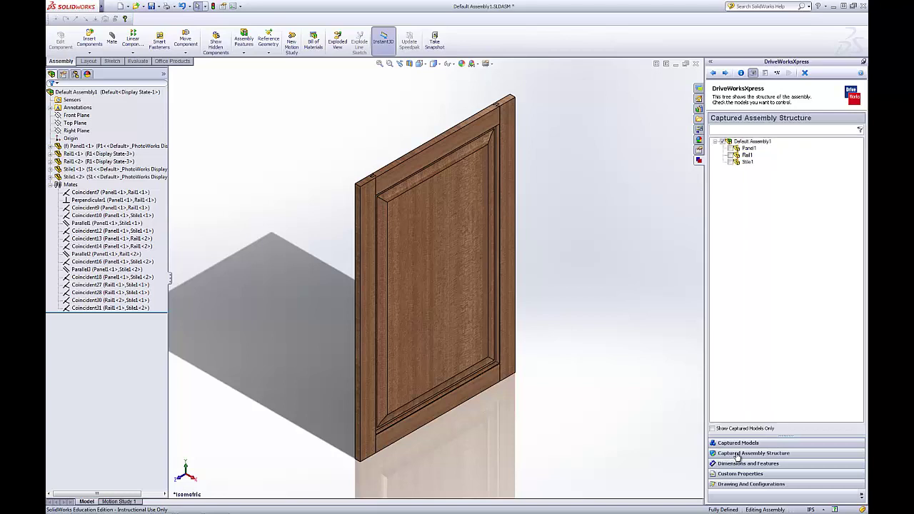
pyautogui.click(730, 162)
pyautogui.click(730, 155)
pyautogui.click(730, 148)
pyautogui.click(731, 443)
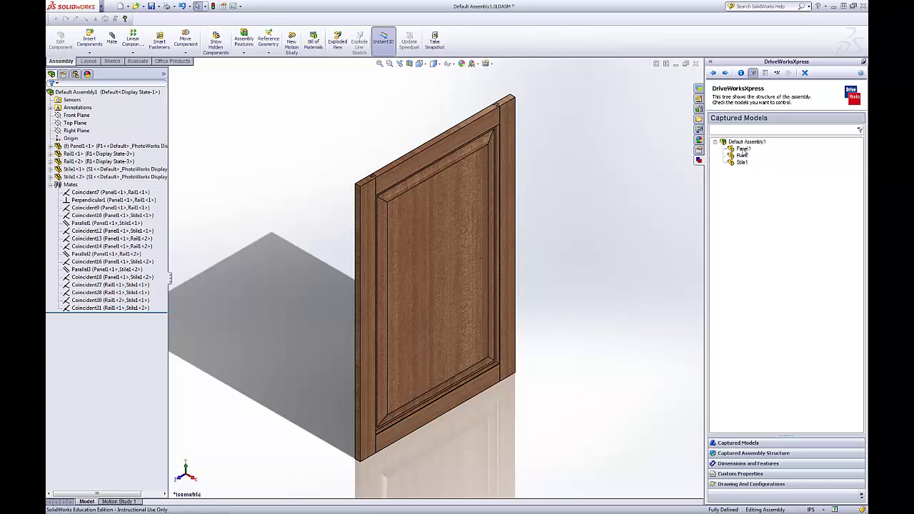
# Open Panel1's Dimensions and Features page and display Boss-Extrude1's sketch dimensions.
pyautogui.doubleClick(742, 149)
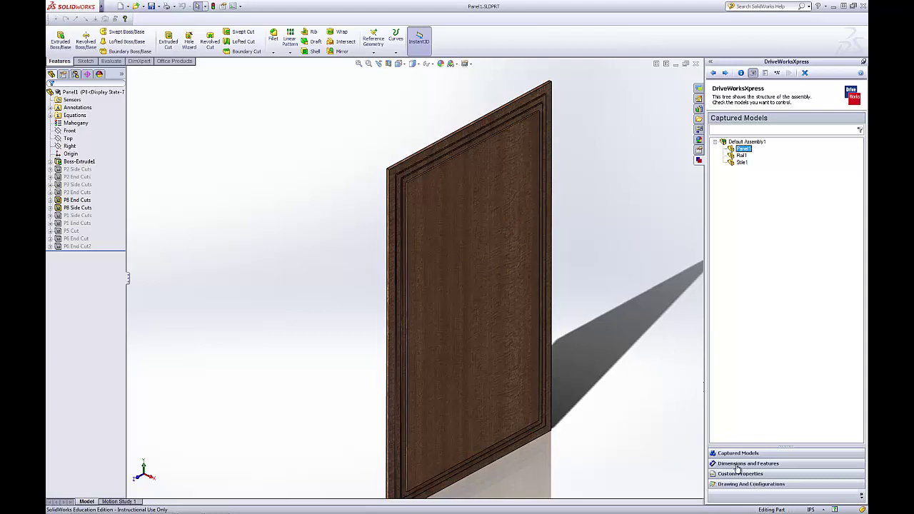
pyautogui.click(737, 464)
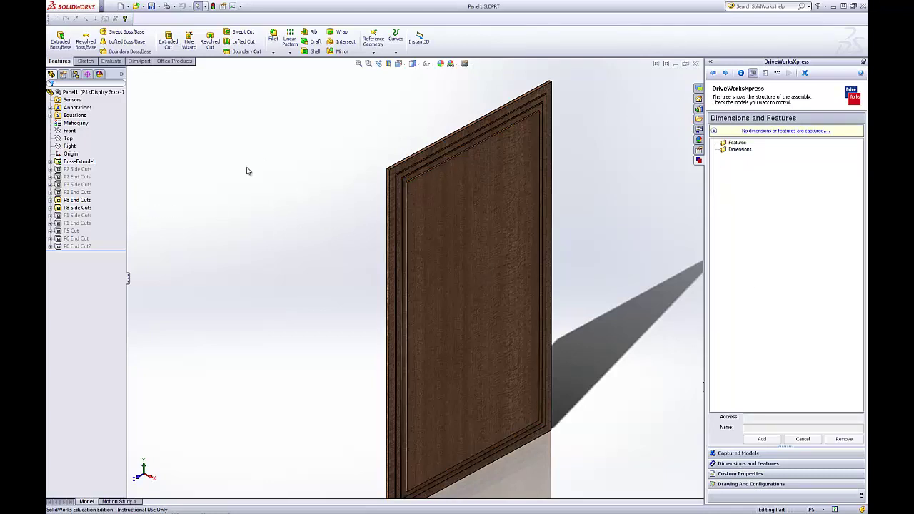
pyautogui.click(89, 163)
pyautogui.doubleClick(89, 162)
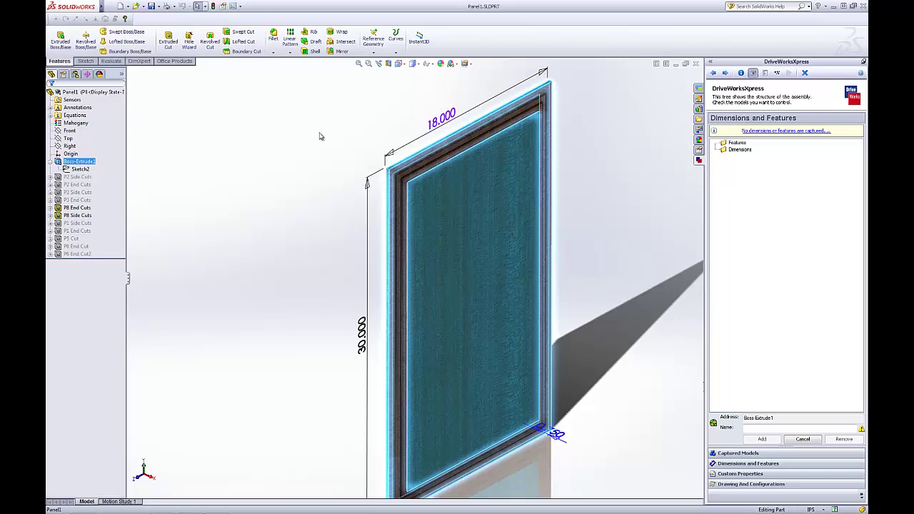
# Capture the 18.000 width as Panel_Width and the 30.000 height as Panel_height.
pyautogui.click(438, 131)
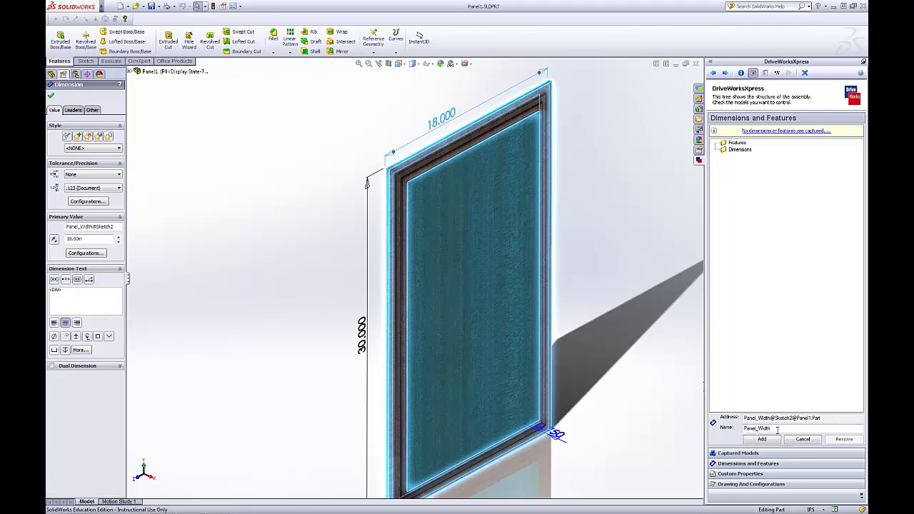
pyautogui.moveTo(776, 429); pyautogui.dragTo(742, 429)
pyautogui.click(738, 438)
pyautogui.click(761, 439)
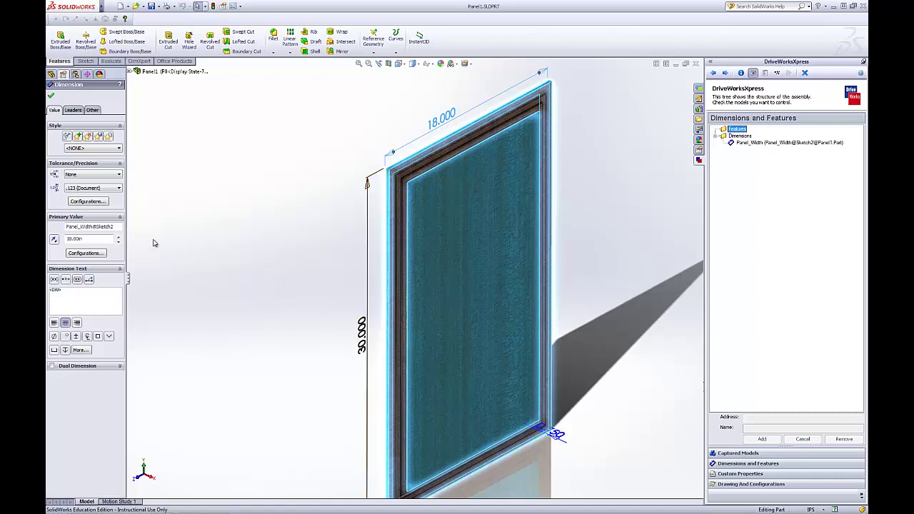
pyautogui.click(362, 332)
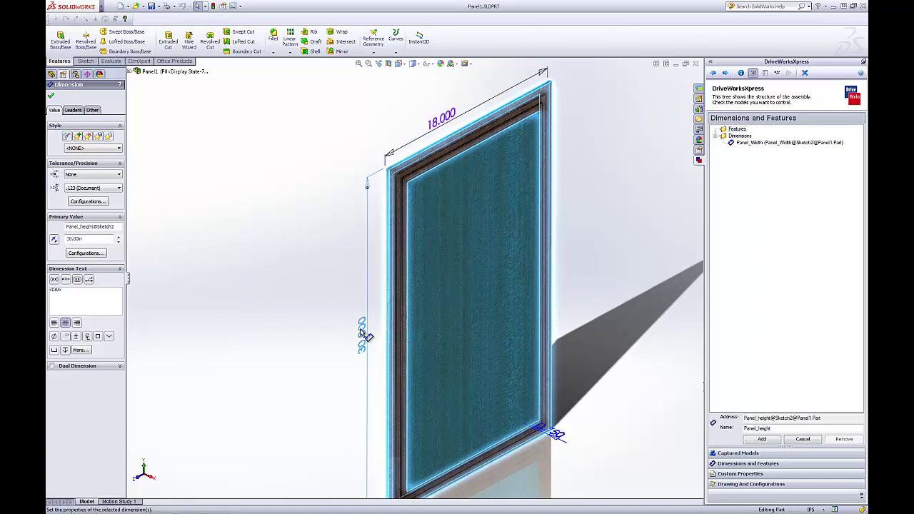
pyautogui.doubleClick(779, 428)
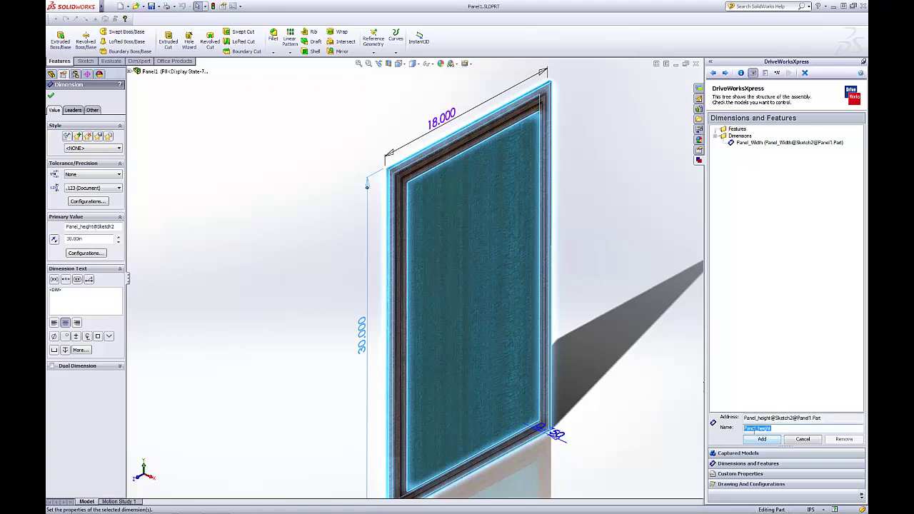
pyautogui.click(763, 440)
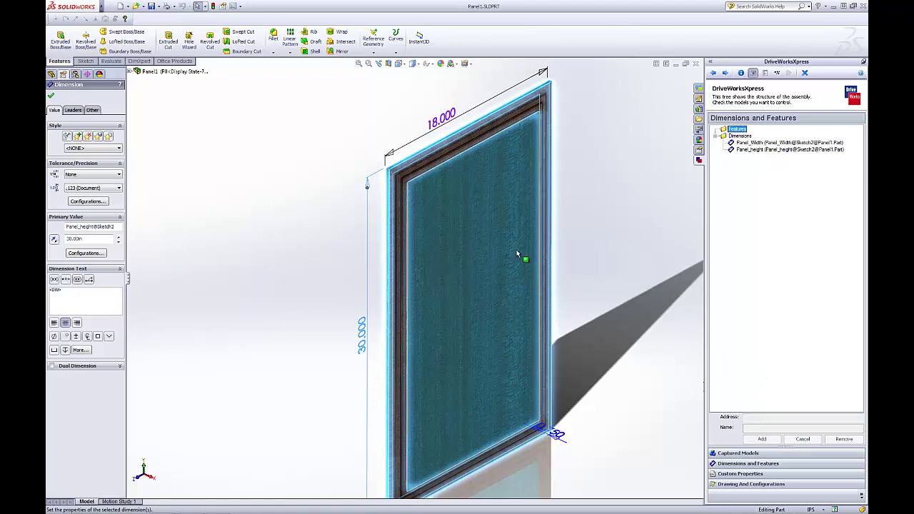
# Hide the dimensions and choose 'Yes, allow me to create a rule' for Panel1's configurations.
pyautogui.click(606, 255)
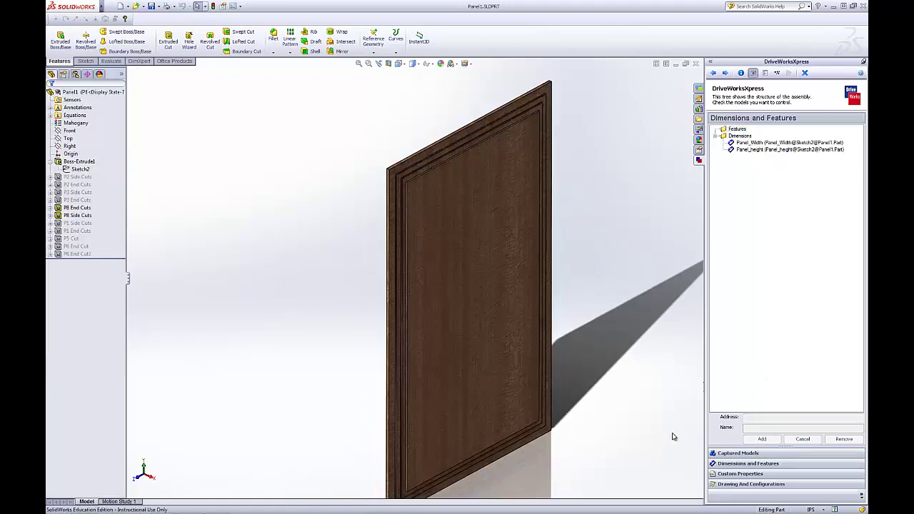
pyautogui.click(742, 484)
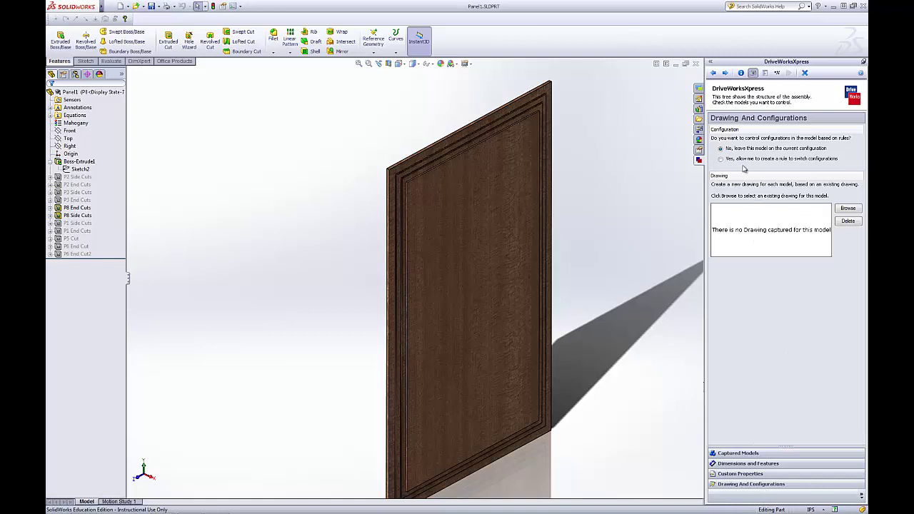
pyautogui.click(721, 162)
# Open Rail1's Dimensions and Features page and reveal its Boss-Extrude1 dimensions.
pyautogui.click(739, 453)
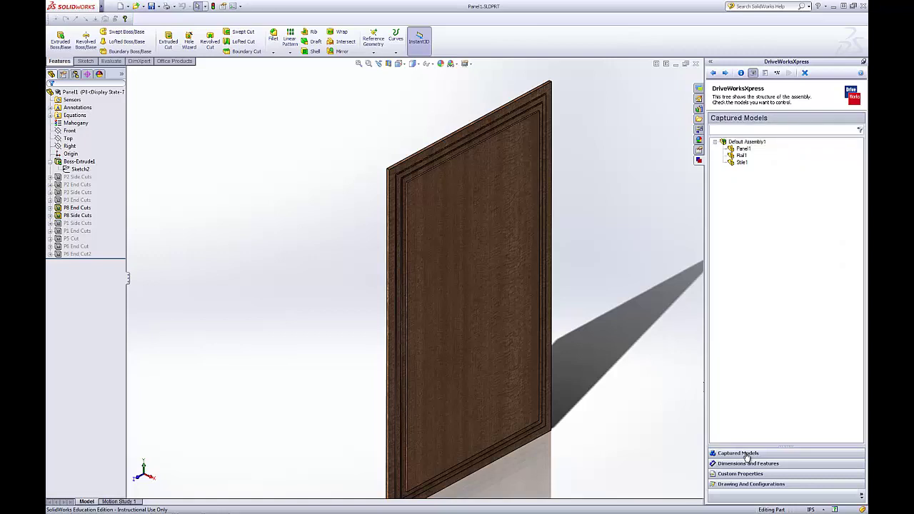
pyautogui.click(741, 156)
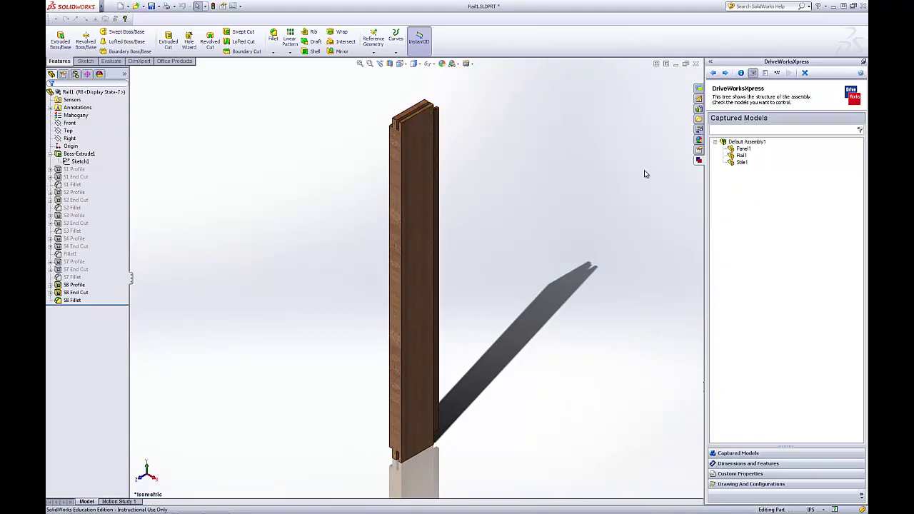
pyautogui.click(733, 463)
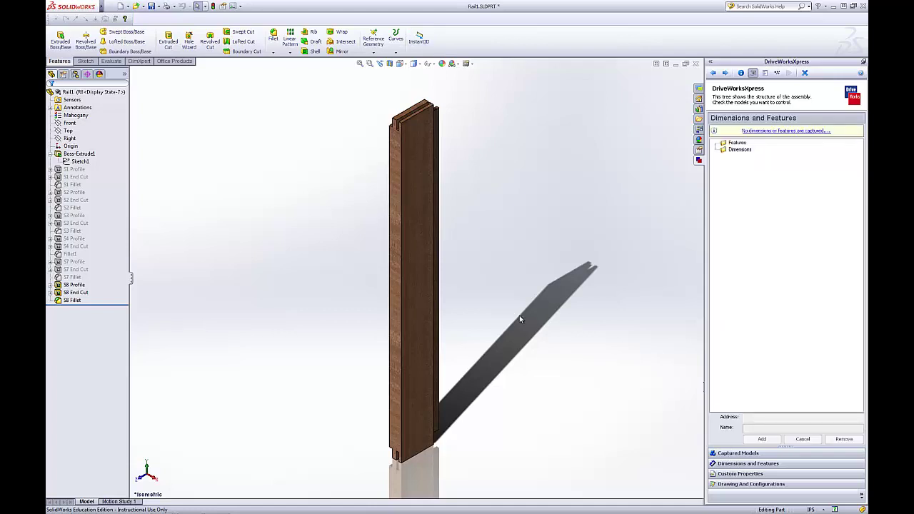
pyautogui.click(79, 153)
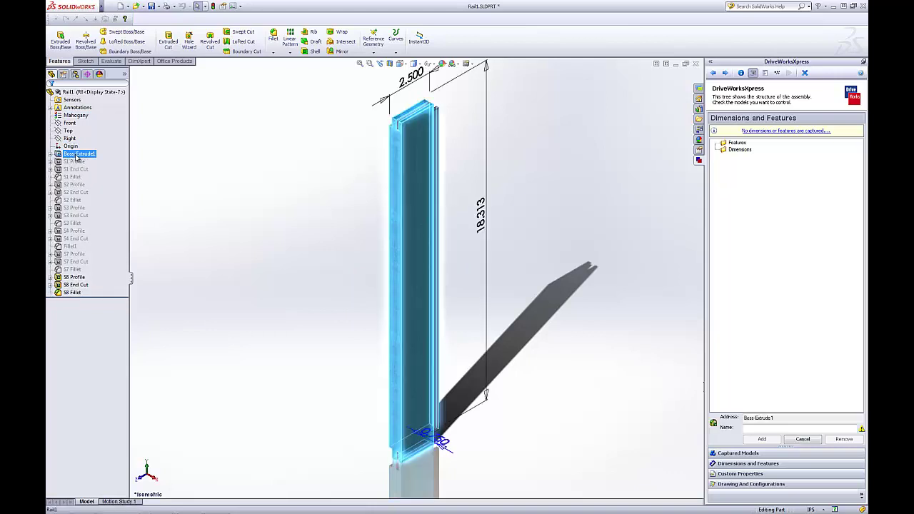
# Capture 2.500 as Rail_Width and 18.313 as Rail_Length, and allow configuration-switching rules.
pyautogui.click(412, 78)
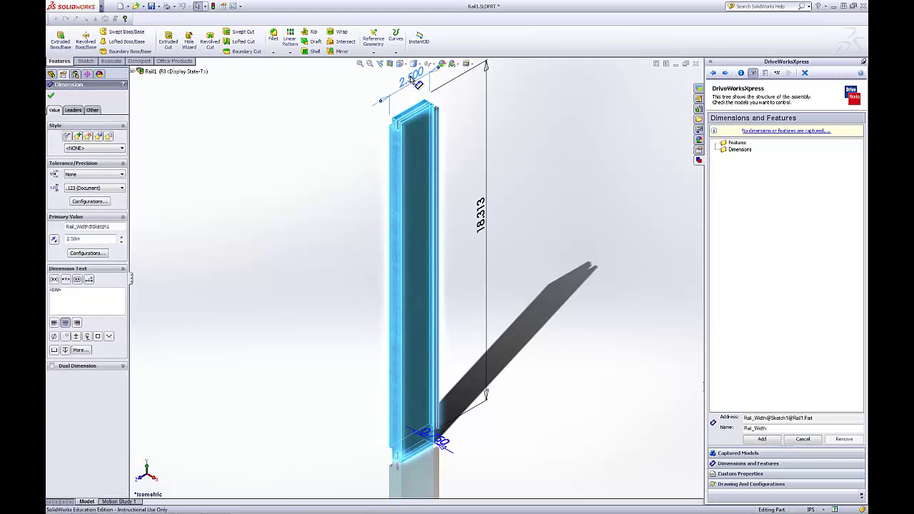
pyautogui.click(762, 439)
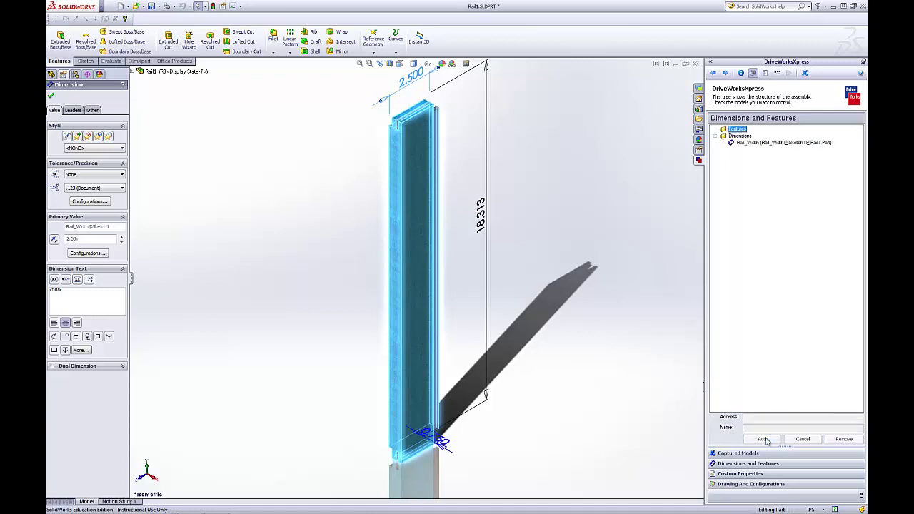
pyautogui.click(489, 233)
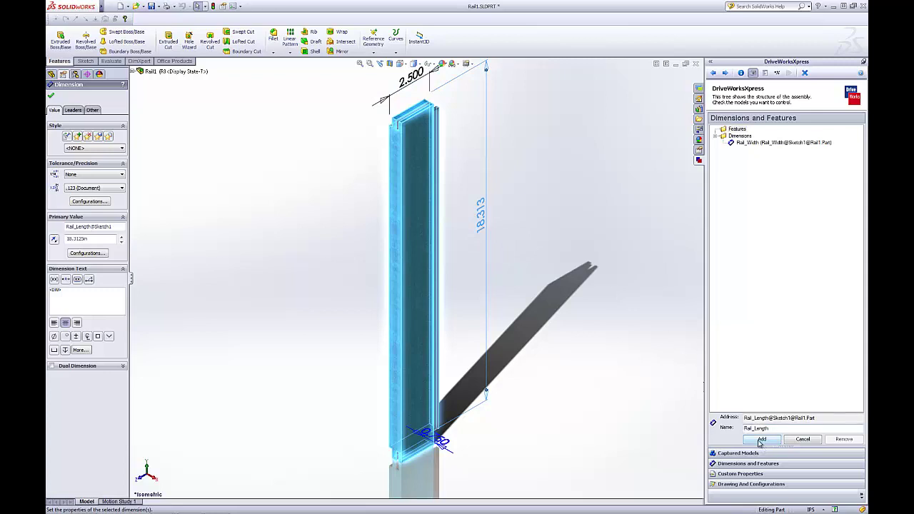
pyautogui.click(761, 439)
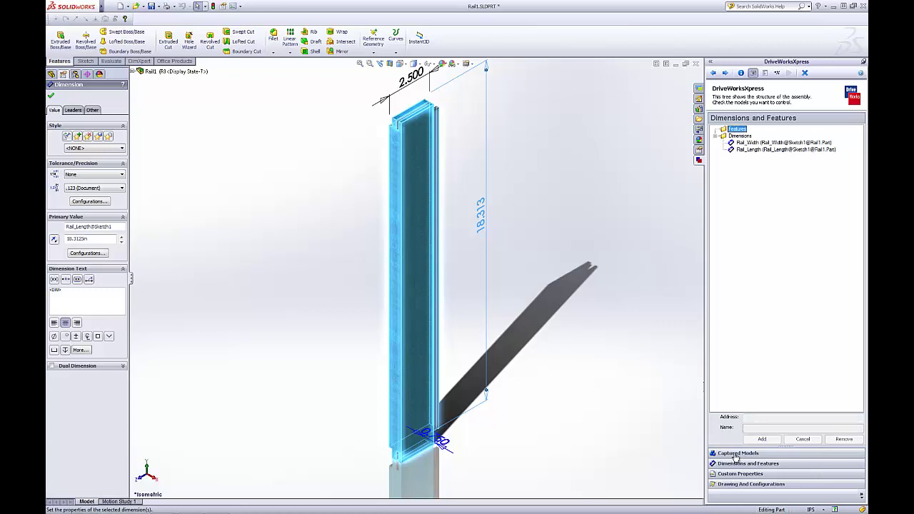
pyautogui.click(745, 484)
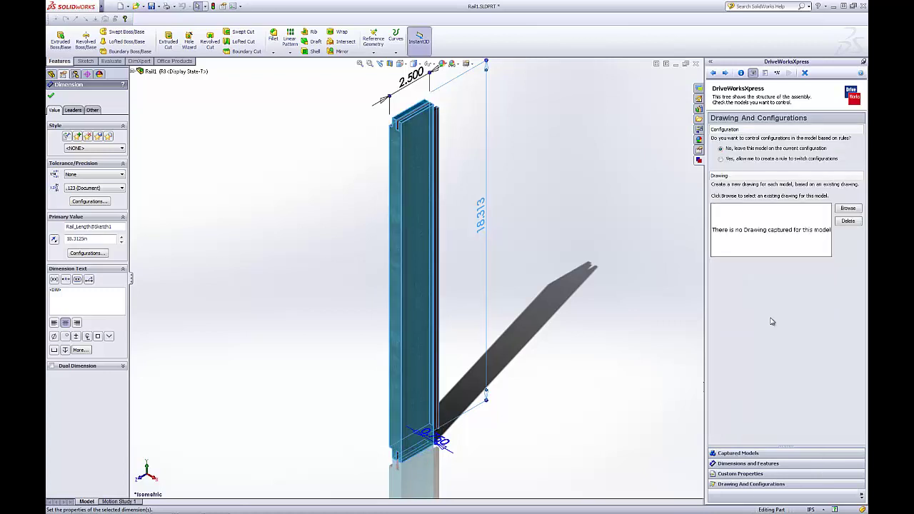
pyautogui.click(721, 159)
# Open Stile1's Dimensions and Features page and reveal its Boss-Extrude1 dimensions.
pyautogui.click(738, 453)
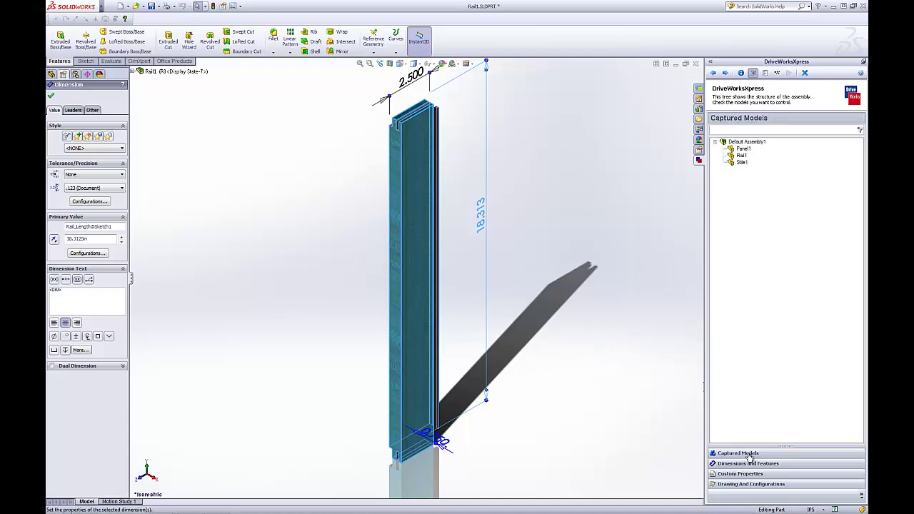
pyautogui.click(741, 163)
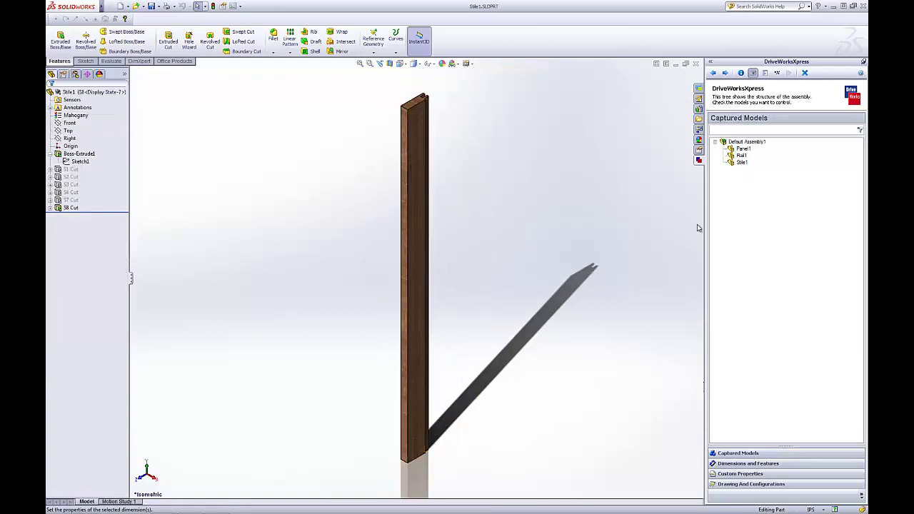
pyautogui.click(728, 464)
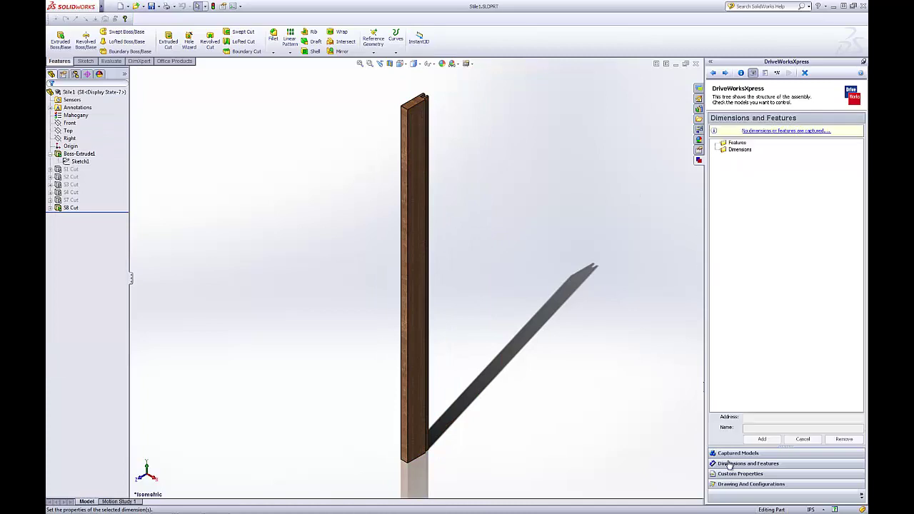
pyautogui.click(79, 154)
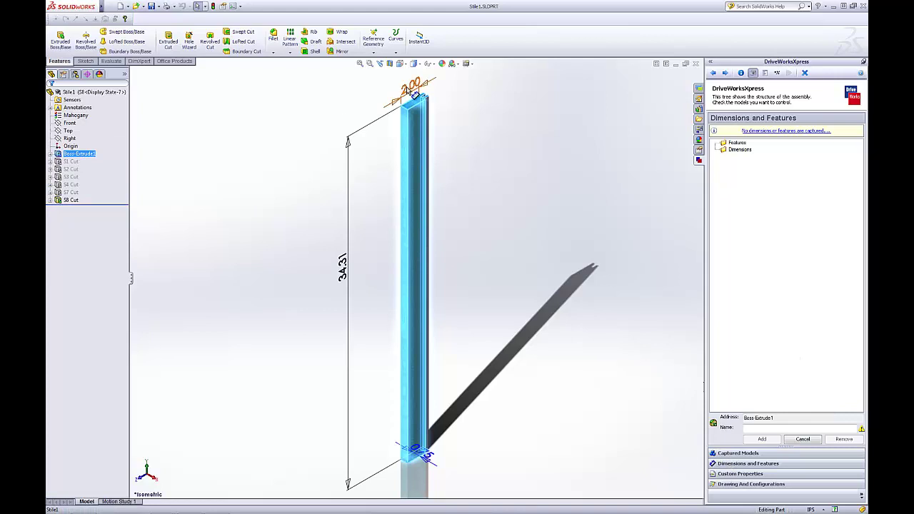
# Capture the 2.00 width as Stile_Width and the 34.31 height as Door_Height.
pyautogui.click(416, 91)
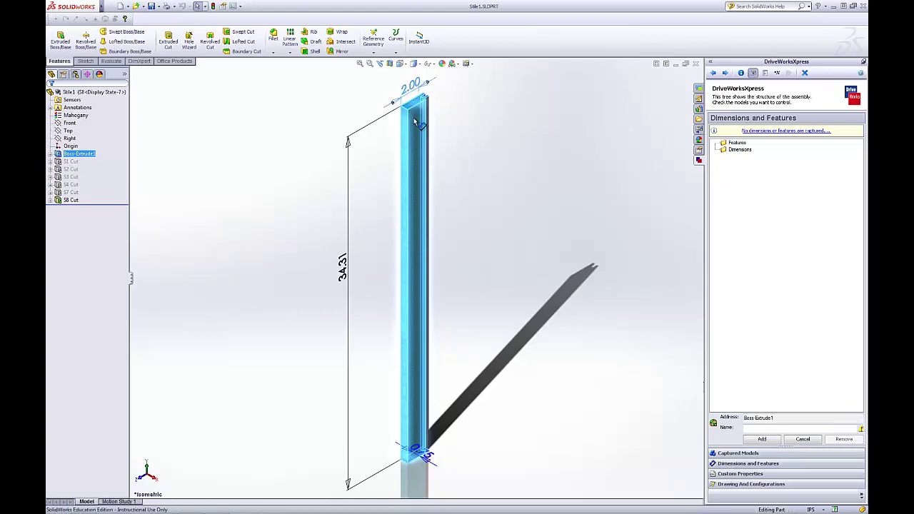
pyautogui.click(762, 439)
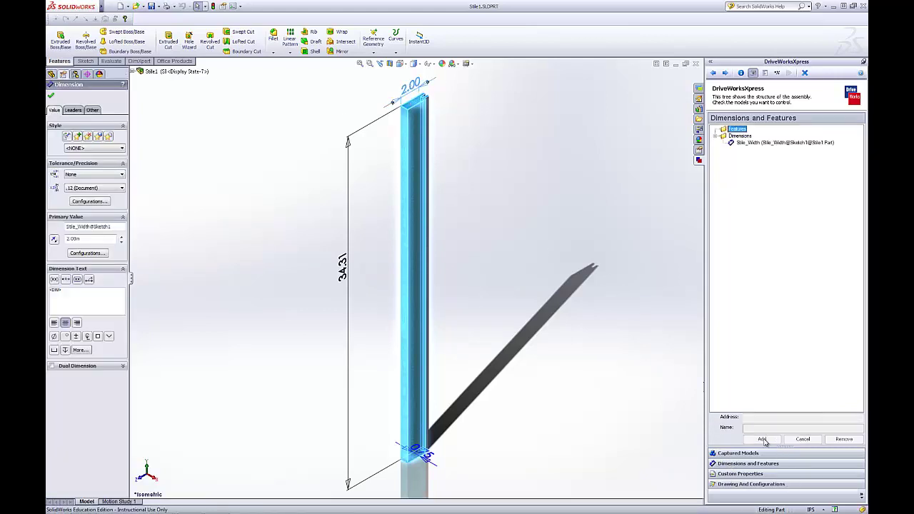
pyautogui.click(346, 275)
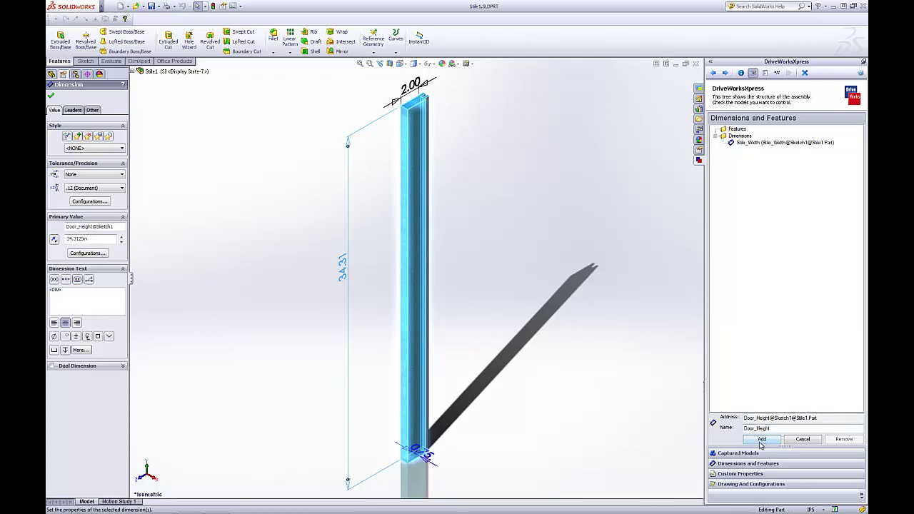
pyautogui.click(760, 440)
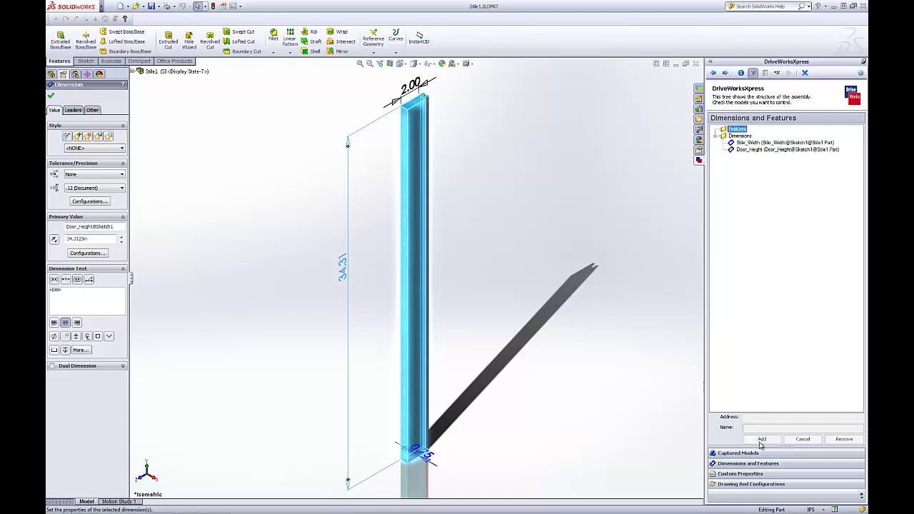
pyautogui.click(745, 484)
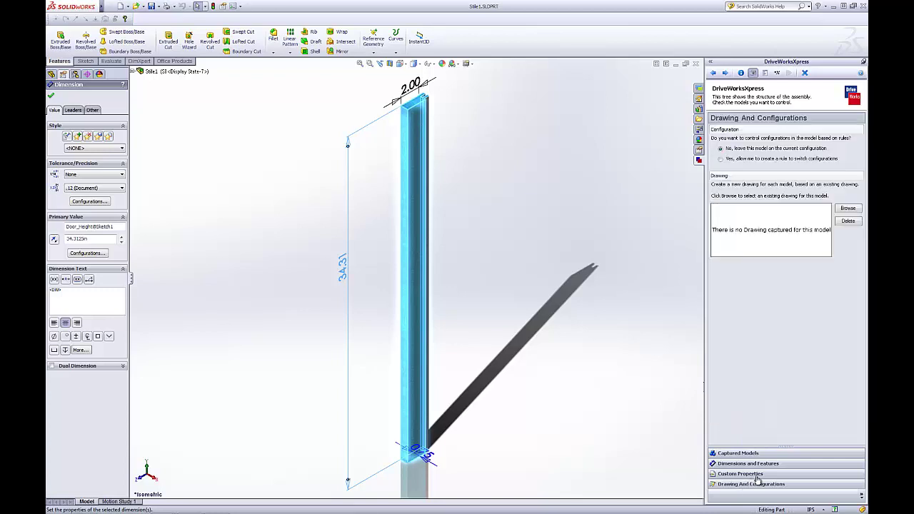
# Allow configuration rules for Stile1, then review its captured dimensions and custom properties.
pyautogui.click(721, 159)
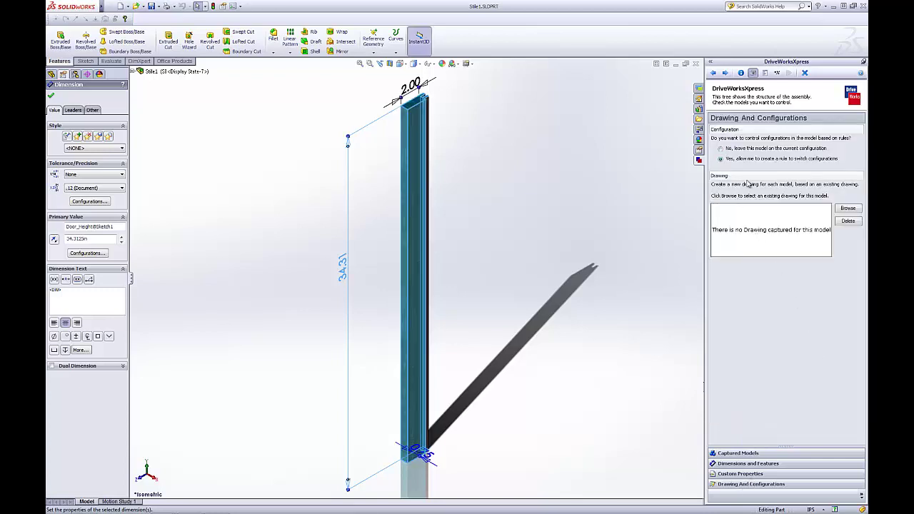
pyautogui.click(739, 454)
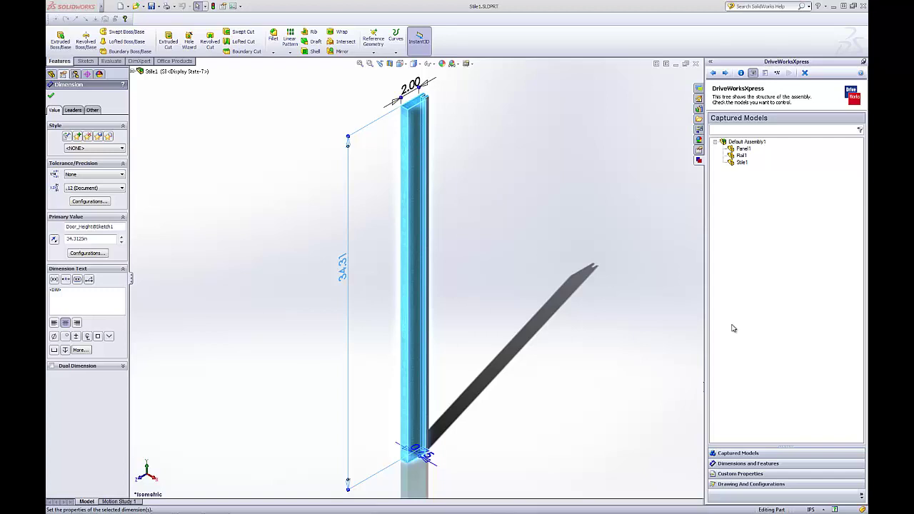
pyautogui.click(747, 464)
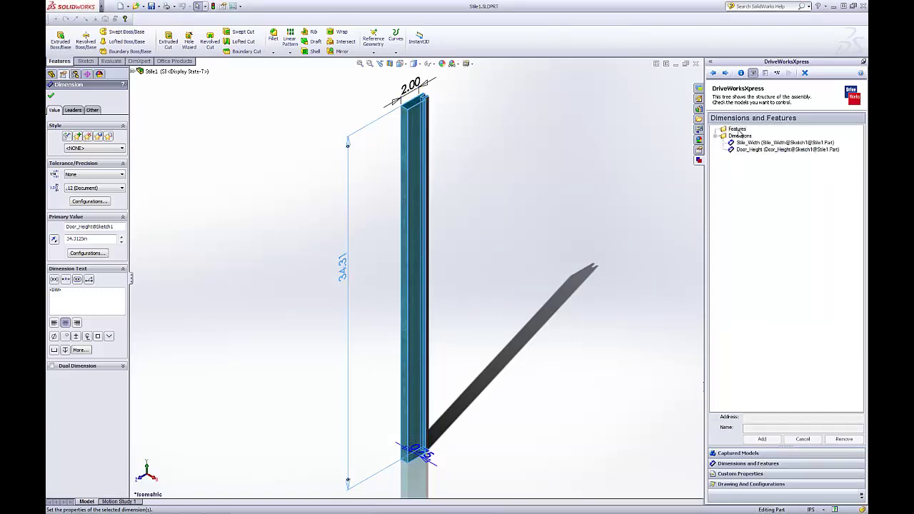
pyautogui.click(751, 474)
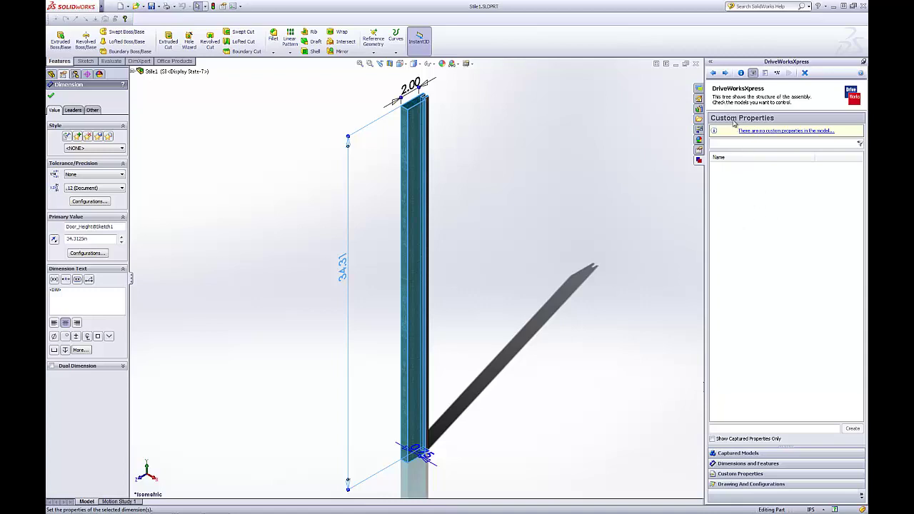
pyautogui.click(730, 452)
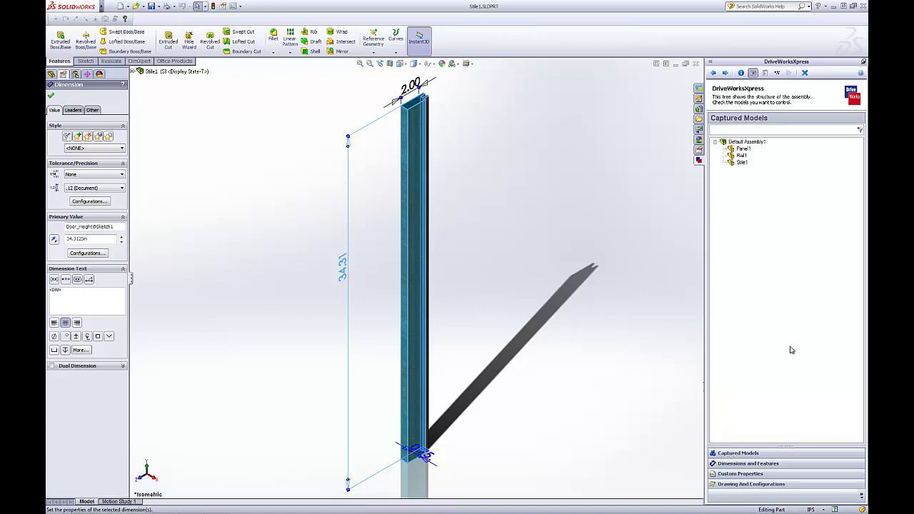
# Advance two pages to the Form step, where a required Text Box field awaits naming.
pyautogui.click(725, 73)
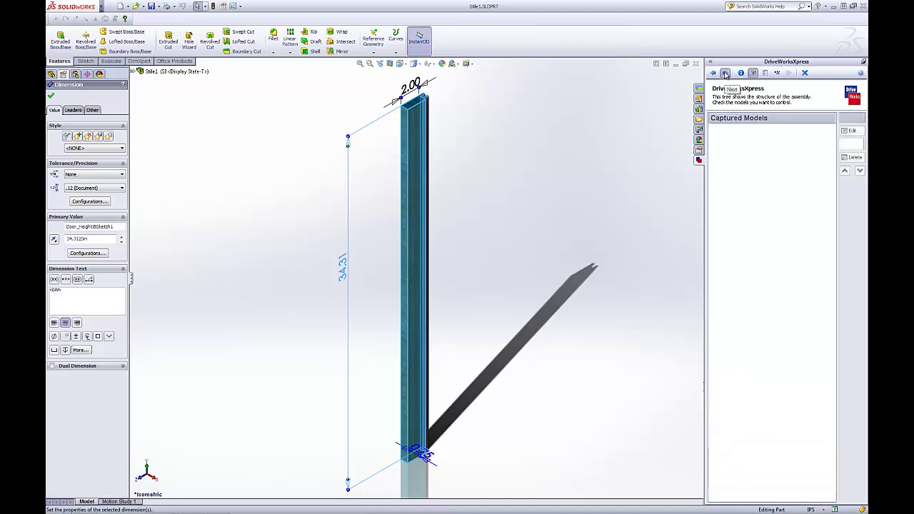
pyautogui.click(724, 74)
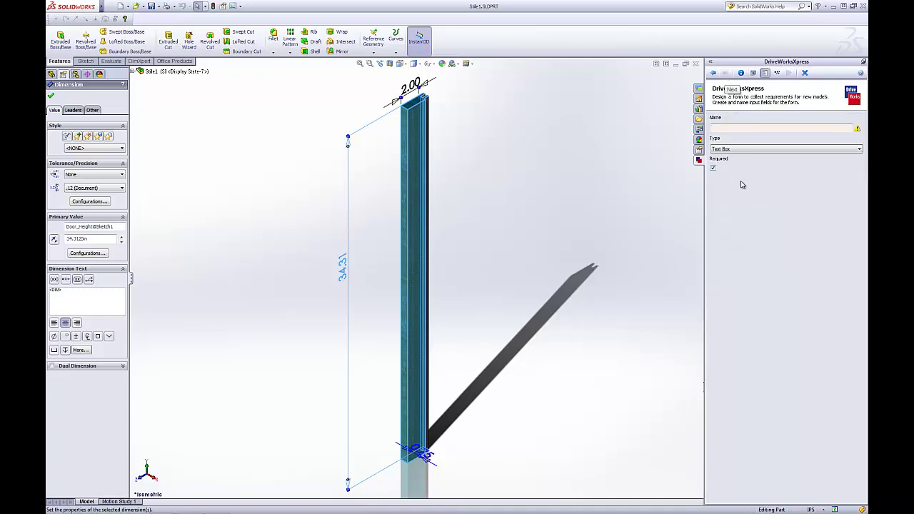